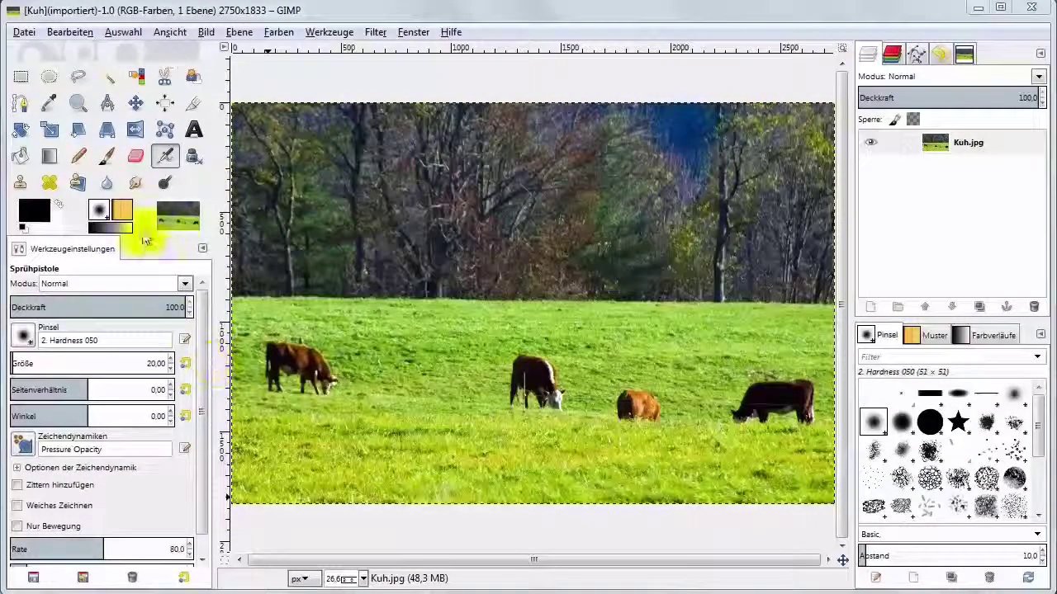
# - Switch to the Clone tool, discard a trial grass clone on the left cow, and view the brush shapes
pyautogui.click(23, 187)
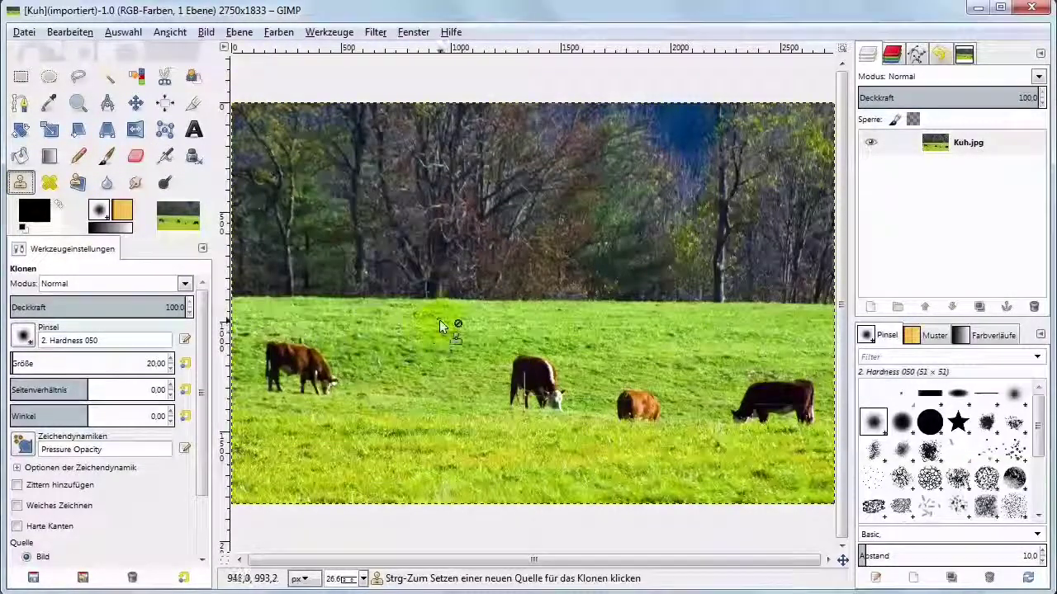
pyautogui.keyDown('ctrl'); pyautogui.click(419, 335); pyautogui.keyUp('ctrl')
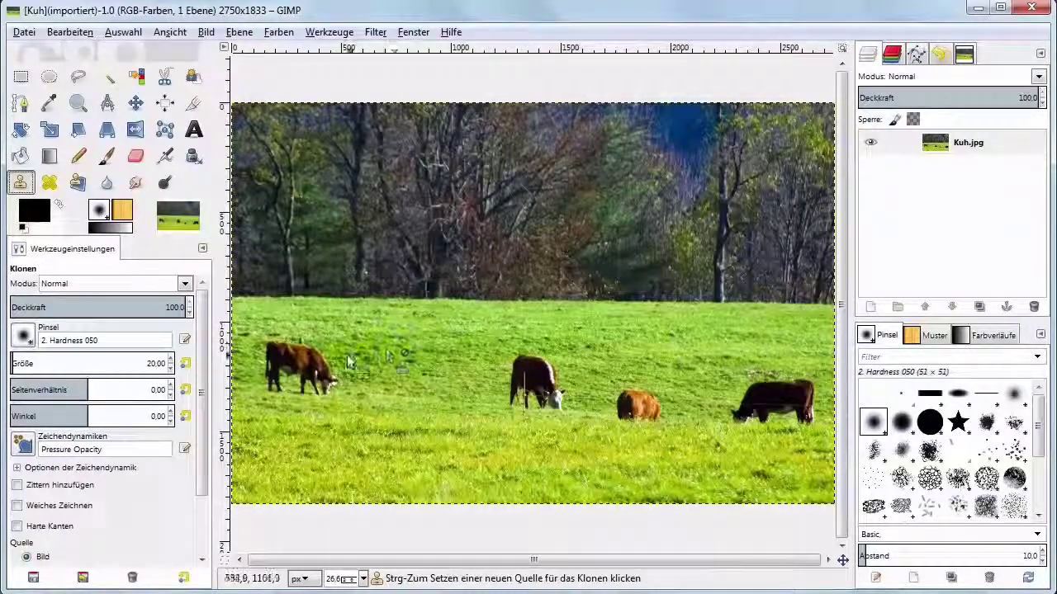
pyautogui.moveTo(347, 354); pyautogui.dragTo(293, 353)
pyautogui.hotkey('ctrl', 'z')
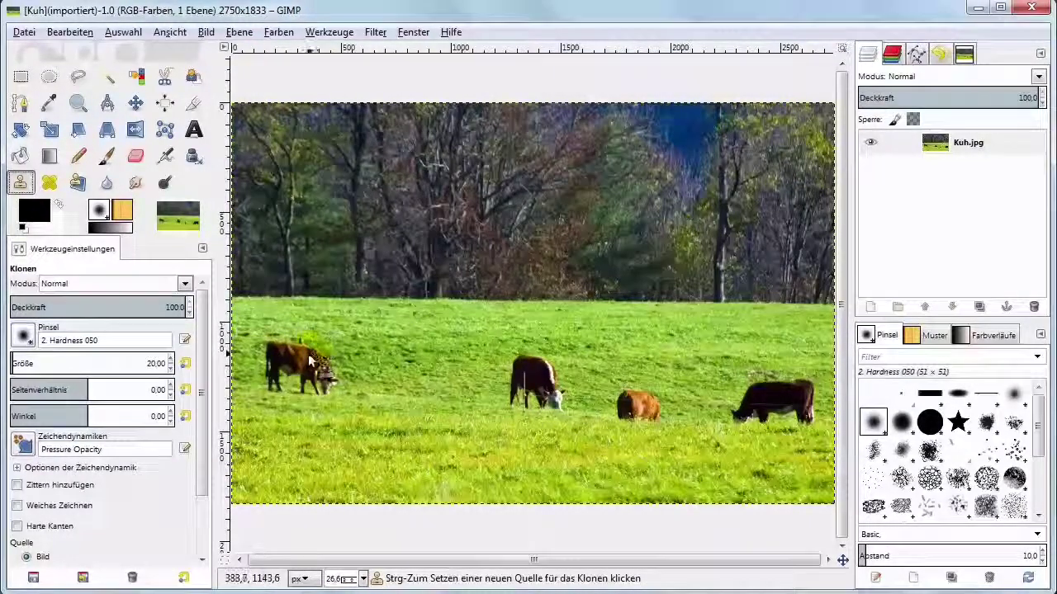
pyautogui.click(23, 335)
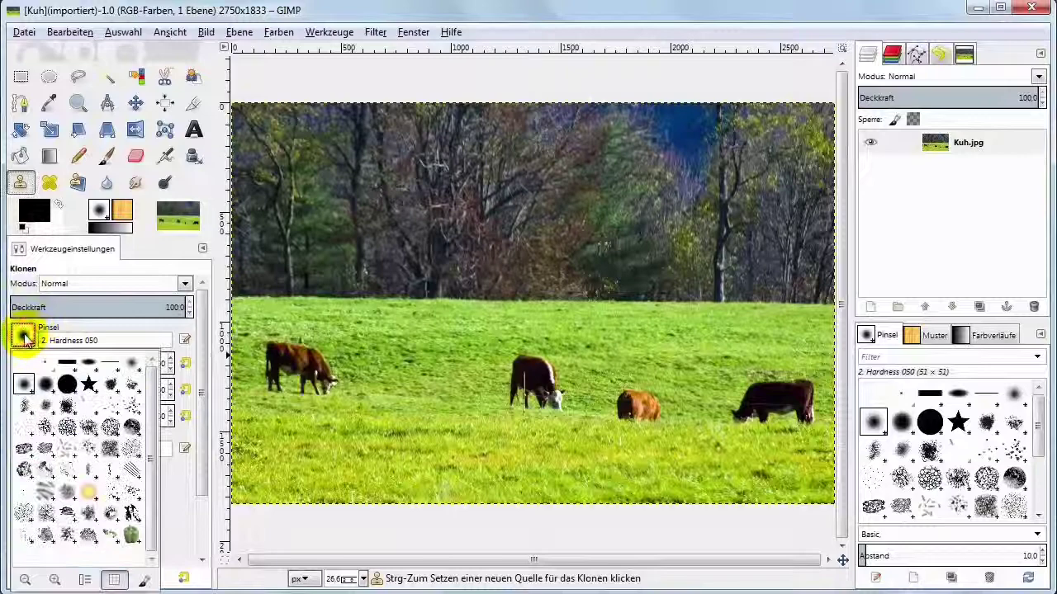
# - Set the clone brush to '2. Hardness 100' at size 248.12
pyautogui.click(66, 383)
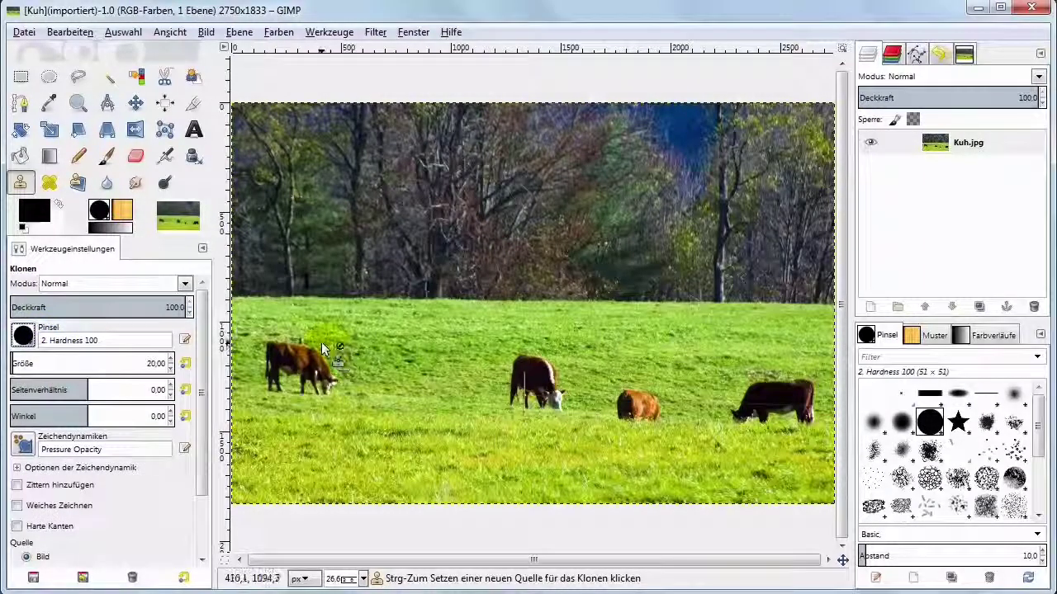
pyautogui.moveTo(40, 363); pyautogui.dragTo(48, 363)
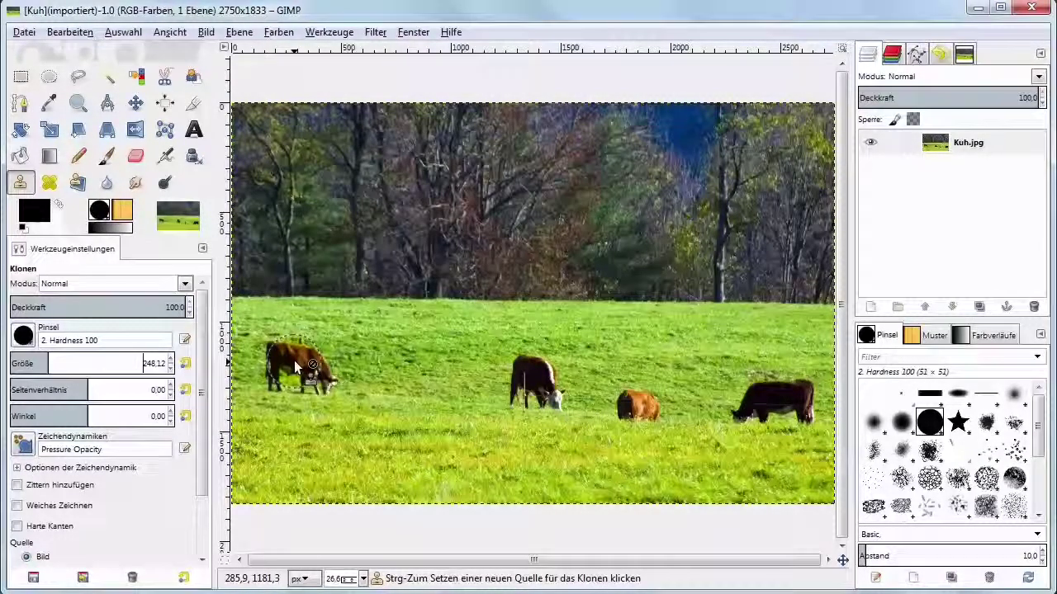
pyautogui.press('ctrl')
# - Use the left brown cow as clone source and paint a copy onto the grass beside it
pyautogui.keyDown('ctrl'); pyautogui.click(295, 361); pyautogui.keyUp('ctrl')
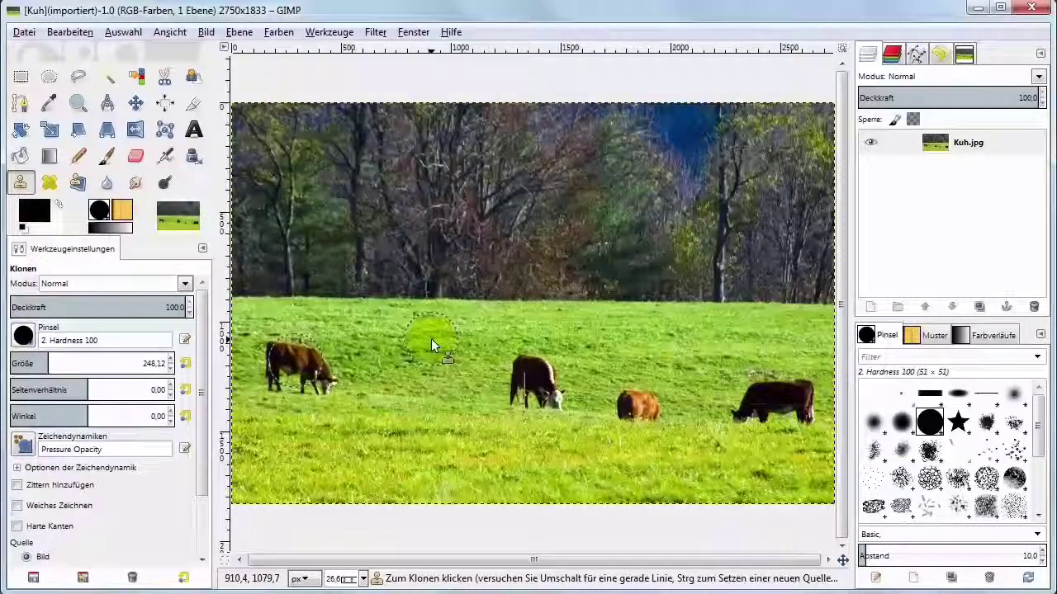
pyautogui.moveTo(432, 341)
pyautogui.mouseDown()
pyautogui.moveTo(412, 352)
pyautogui.moveTo(448, 356)
pyautogui.moveTo(415, 349)
pyautogui.moveTo(427, 369)
pyautogui.mouseUp()
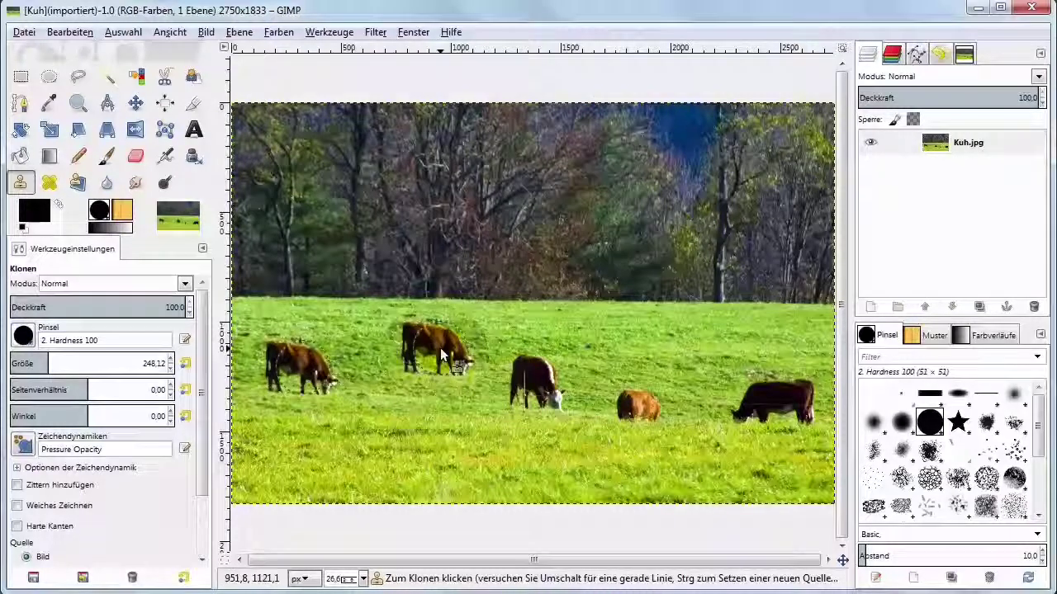
# - Set empty grass as the clone source and try covering the copied cow, undoing those strokes
pyautogui.click(354, 336)
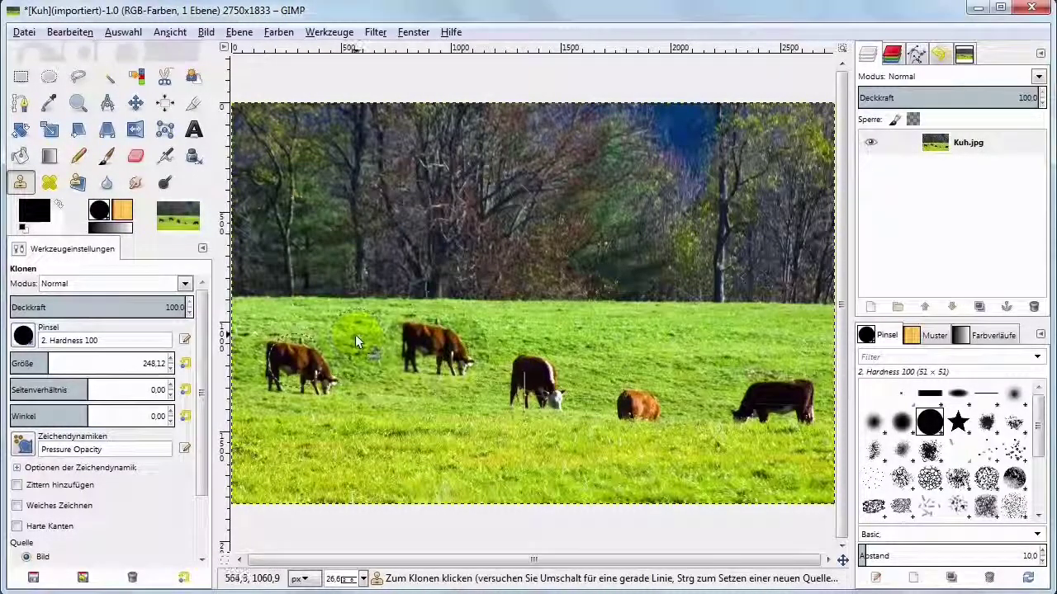
pyautogui.press('ctrl')
pyautogui.keyDown('ctrl'); pyautogui.click(355, 336); pyautogui.keyUp('ctrl')
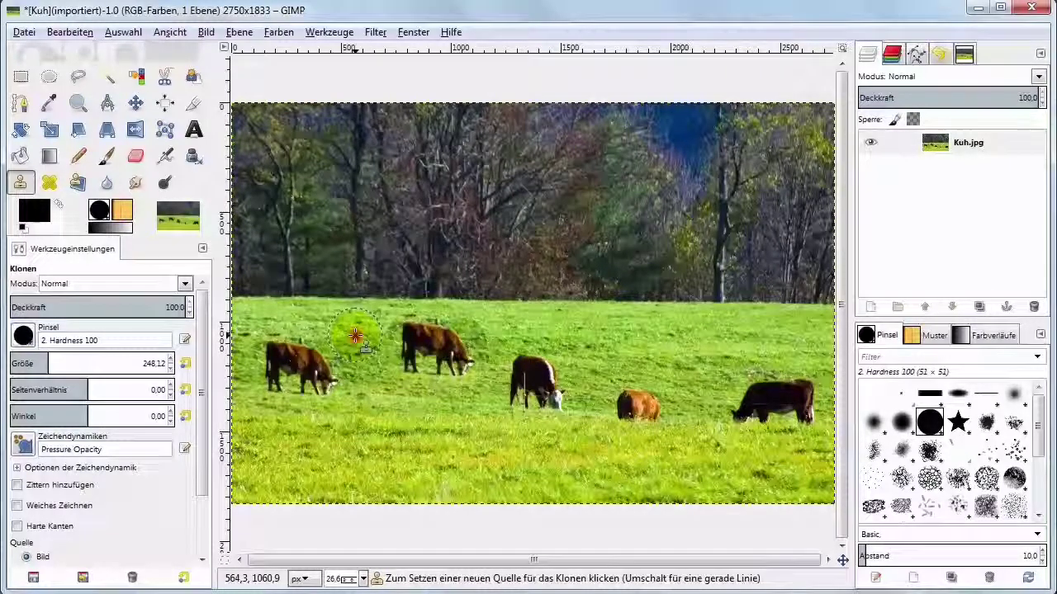
pyautogui.click(420, 344)
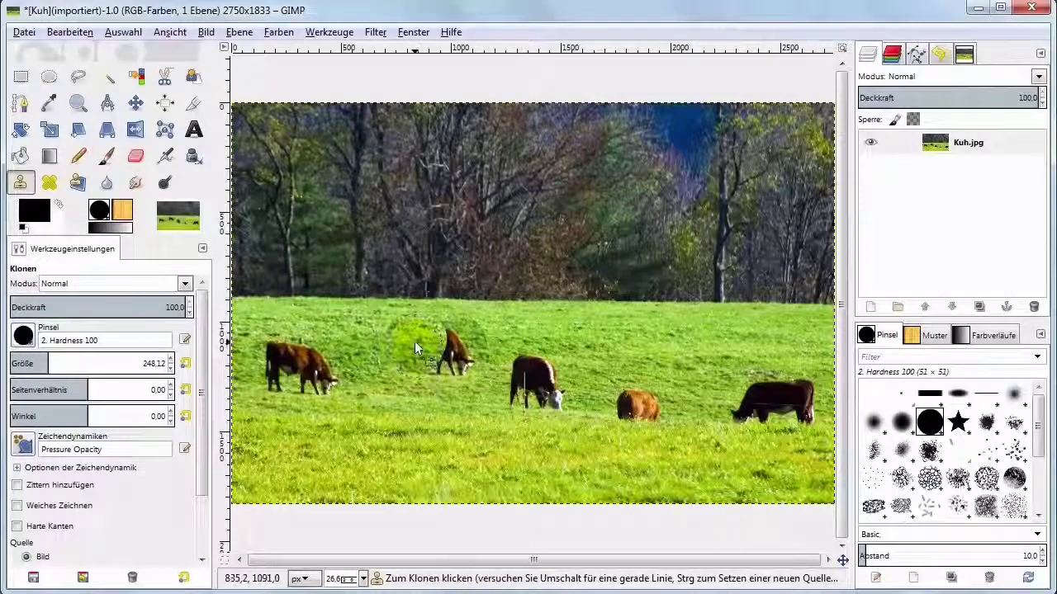
pyautogui.moveTo(414, 341); pyautogui.dragTo(454, 349)
pyautogui.hotkey('ctrl', 'z')
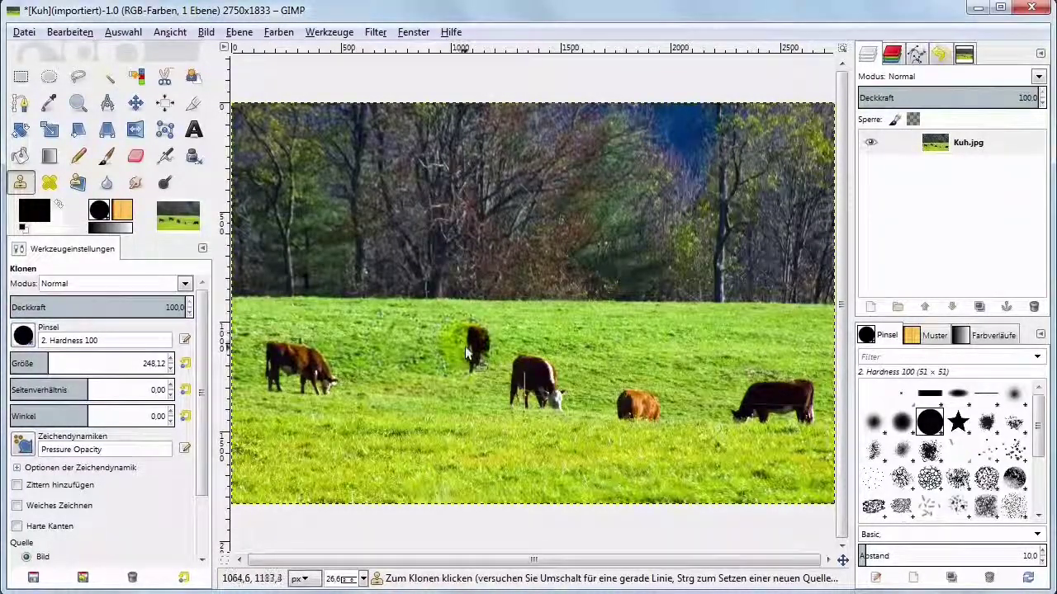
pyautogui.hotkey('ctrl', 'z')
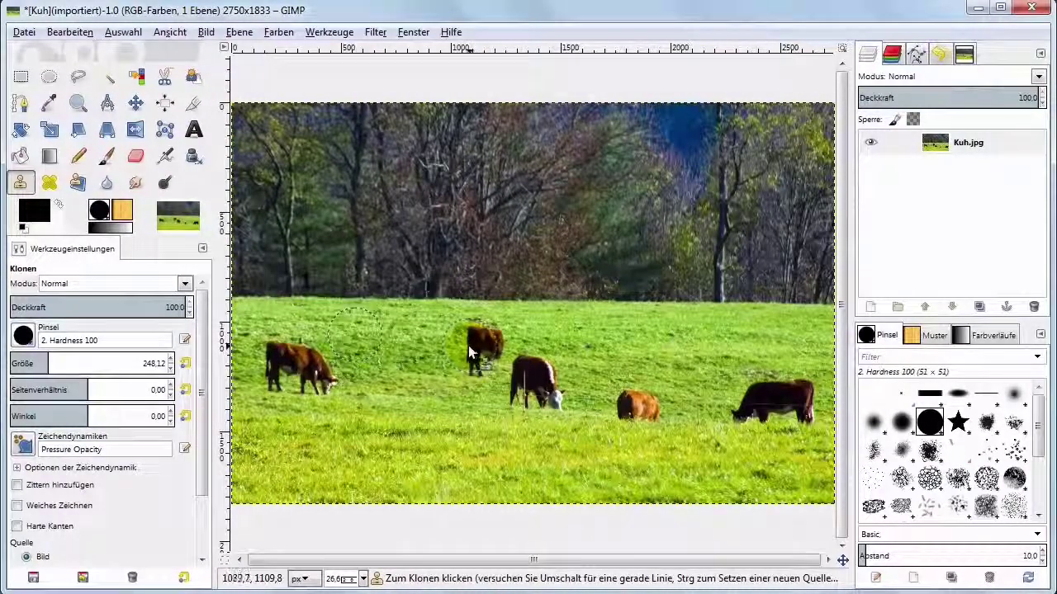
# - Paint grass over the copied cow's body and legs until it disappears
pyautogui.click(466, 350)
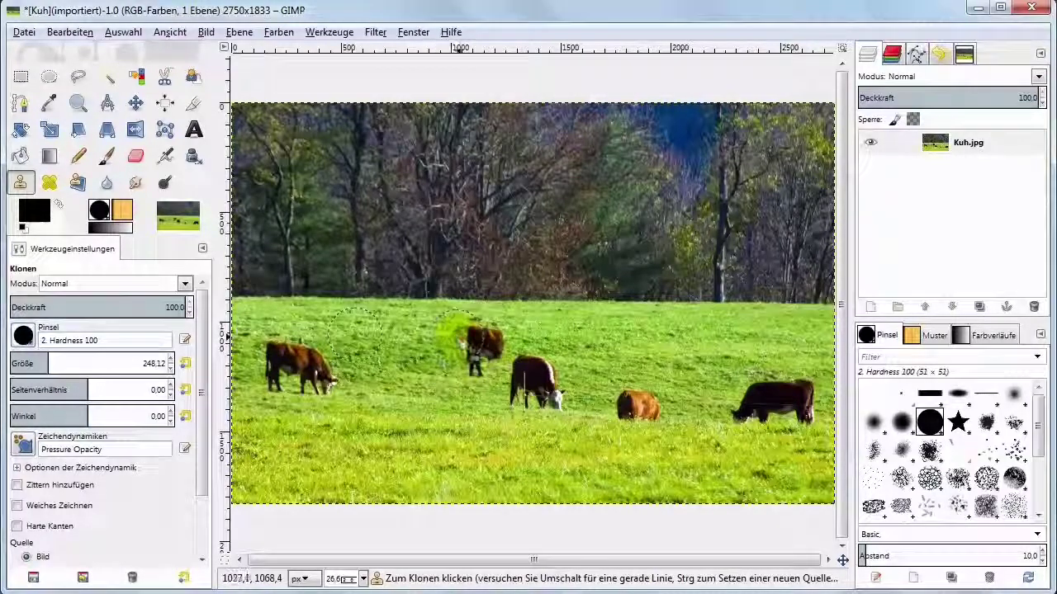
pyautogui.moveTo(465, 350); pyautogui.dragTo(483, 347)
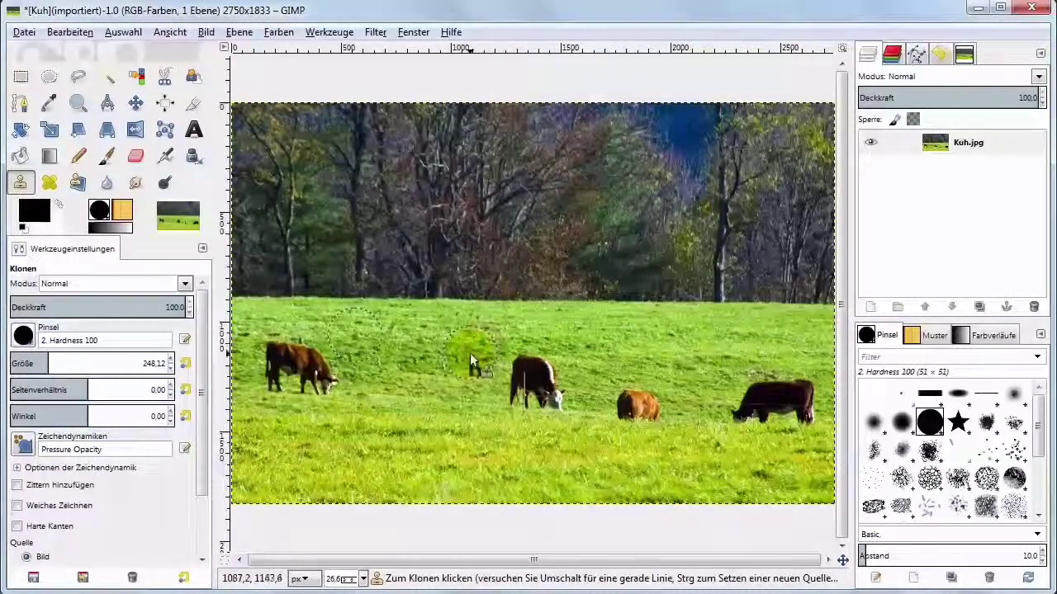
pyautogui.click(470, 359)
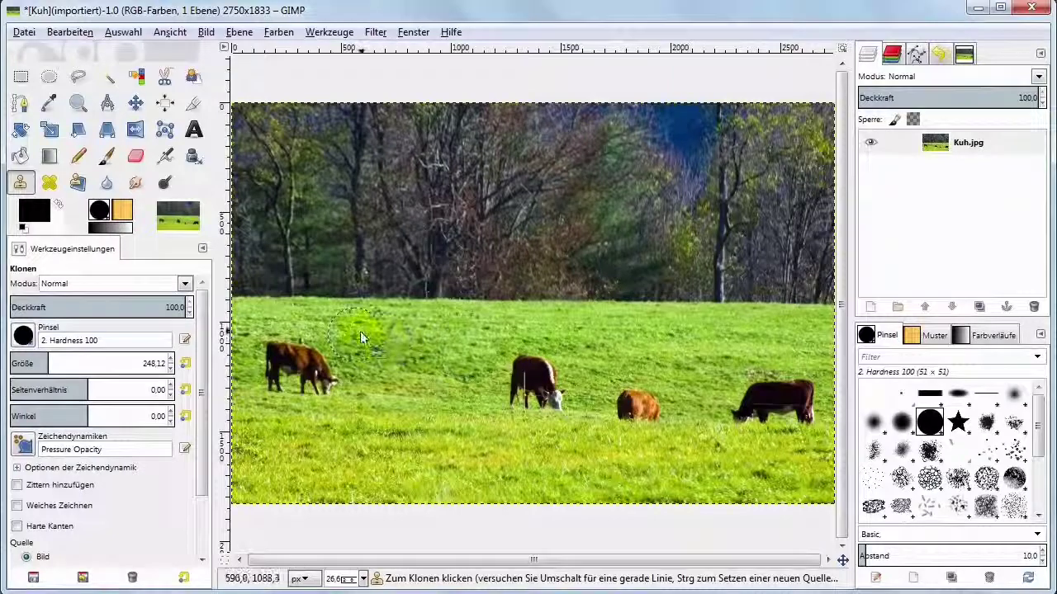
pyautogui.click(464, 340)
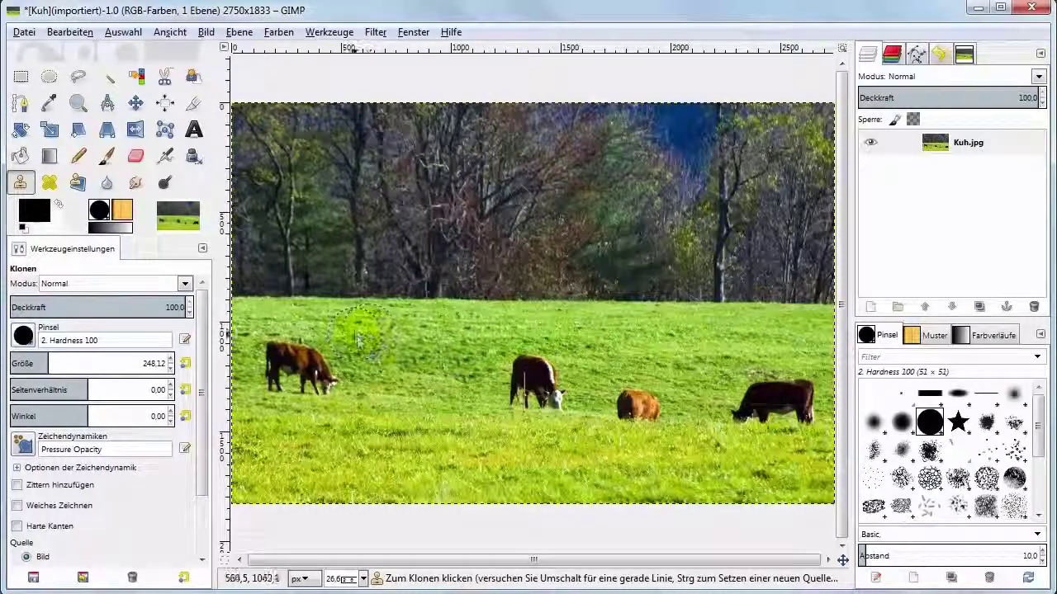
pyautogui.click(420, 349)
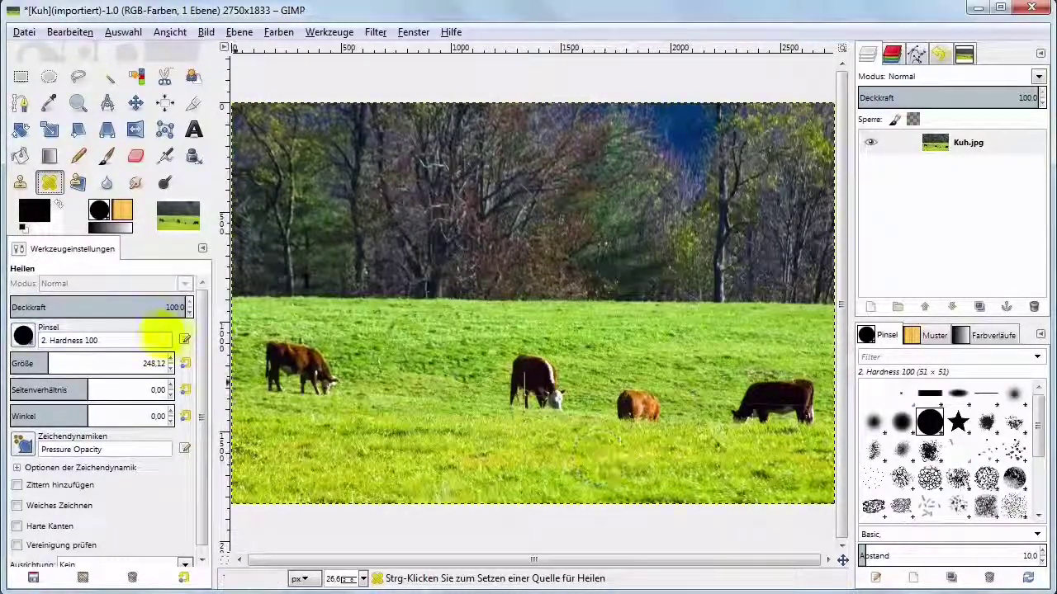
# - Reduce the Heal brush size from 248.12 to 106.18
pyautogui.moveTo(30, 363); pyautogui.dragTo(25, 363)
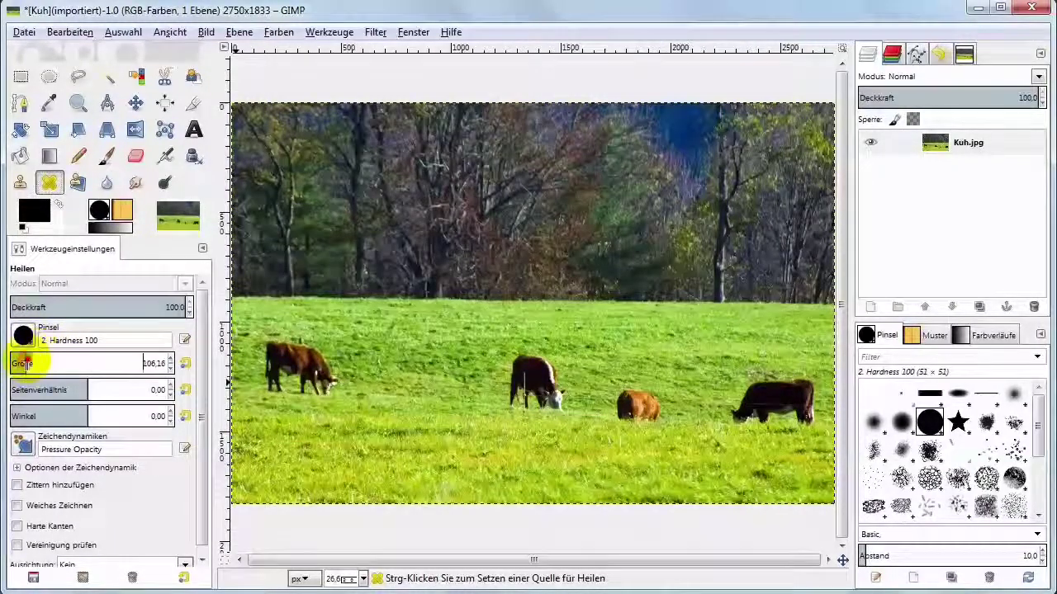
# - Set clean grass as the heal source and heal away the small orange cow and the middle cow
pyautogui.keyDown('ctrl'); pyautogui.click(673, 389); pyautogui.keyUp('ctrl')
pyautogui.moveTo(653, 406)
pyautogui.mouseDown()
pyautogui.moveTo(629, 407)
pyautogui.moveTo(656, 410)
pyautogui.mouseUp()
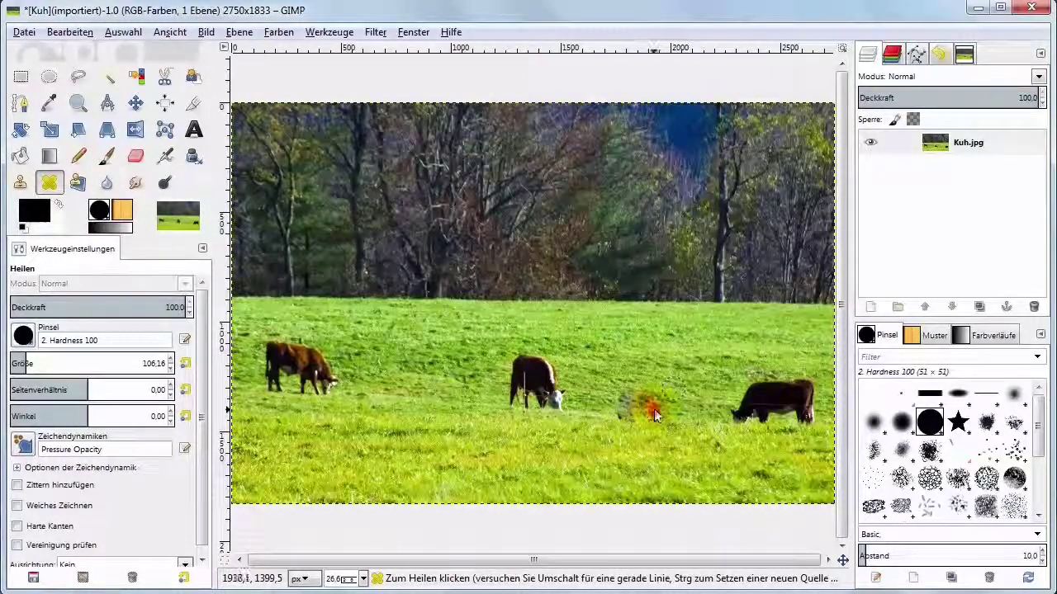
pyautogui.moveTo(649, 401); pyautogui.dragTo(636, 407)
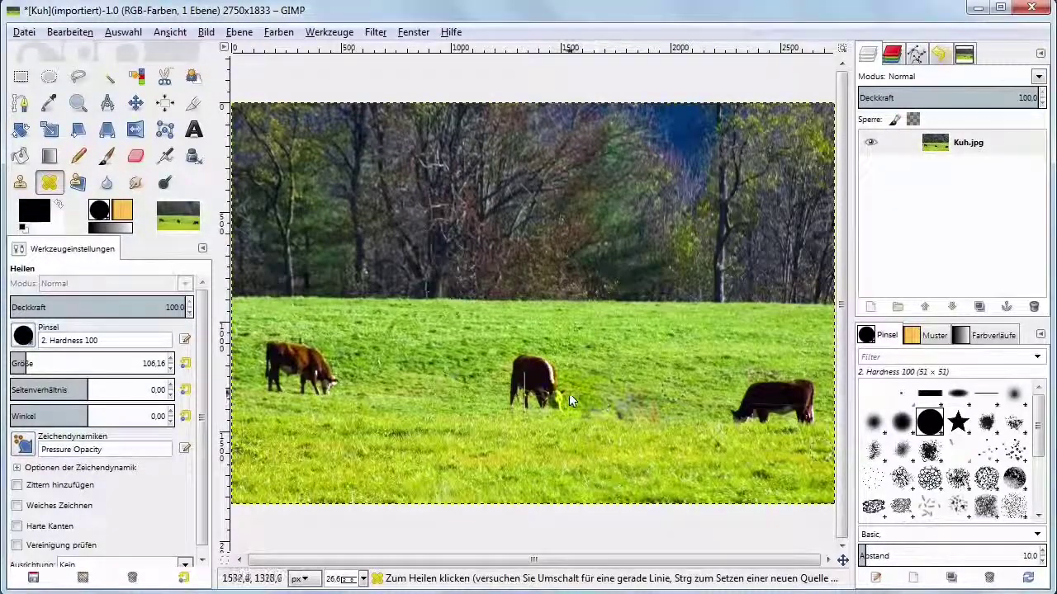
pyautogui.moveTo(555, 396)
pyautogui.mouseDown()
pyautogui.moveTo(519, 392)
pyautogui.moveTo(544, 383)
pyautogui.moveTo(522, 371)
pyautogui.moveTo(555, 377)
pyautogui.moveTo(578, 405)
pyautogui.moveTo(552, 384)
pyautogui.mouseUp()
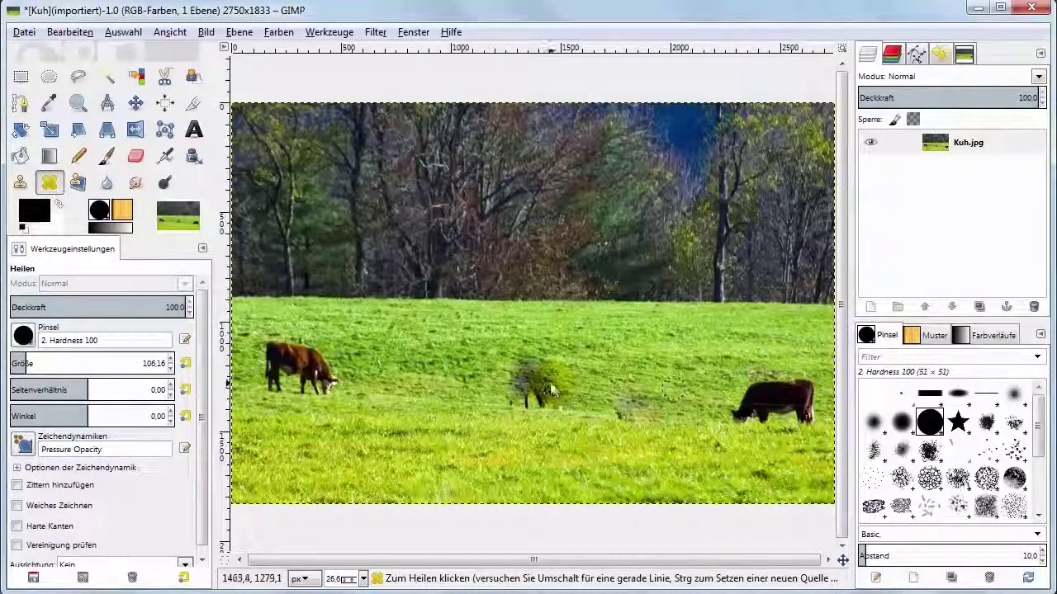
pyautogui.moveTo(552, 384)
pyautogui.mouseDown()
pyautogui.moveTo(519, 385)
pyautogui.moveTo(547, 392)
pyautogui.moveTo(528, 375)
pyautogui.moveTo(558, 382)
pyautogui.mouseUp()
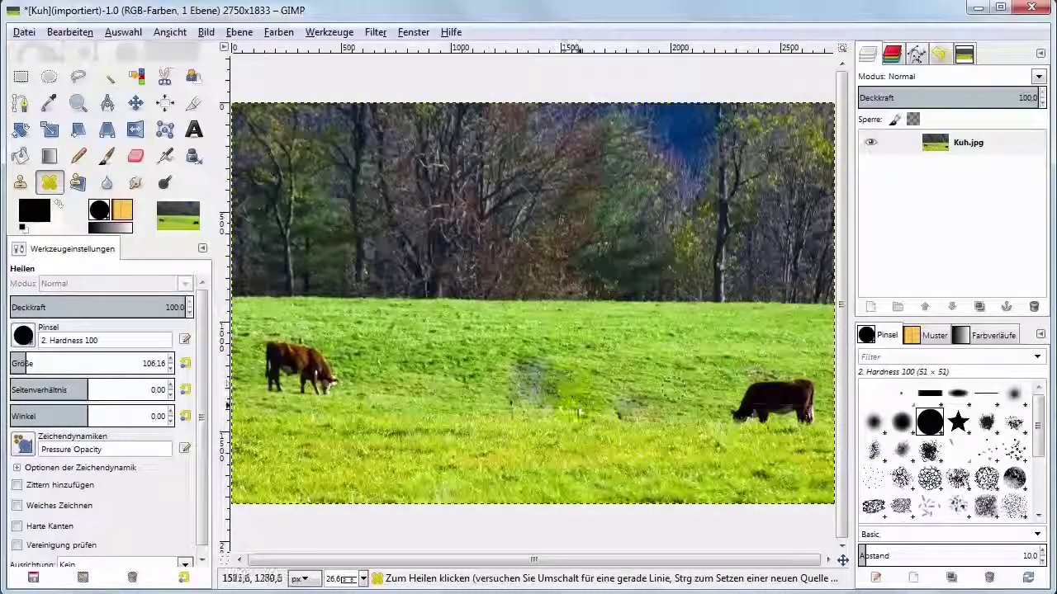
# - Repeatedly retry healing the middle cow's leftover patch, undoing each attempt, then dab the left brown cow
pyautogui.click(511, 376)
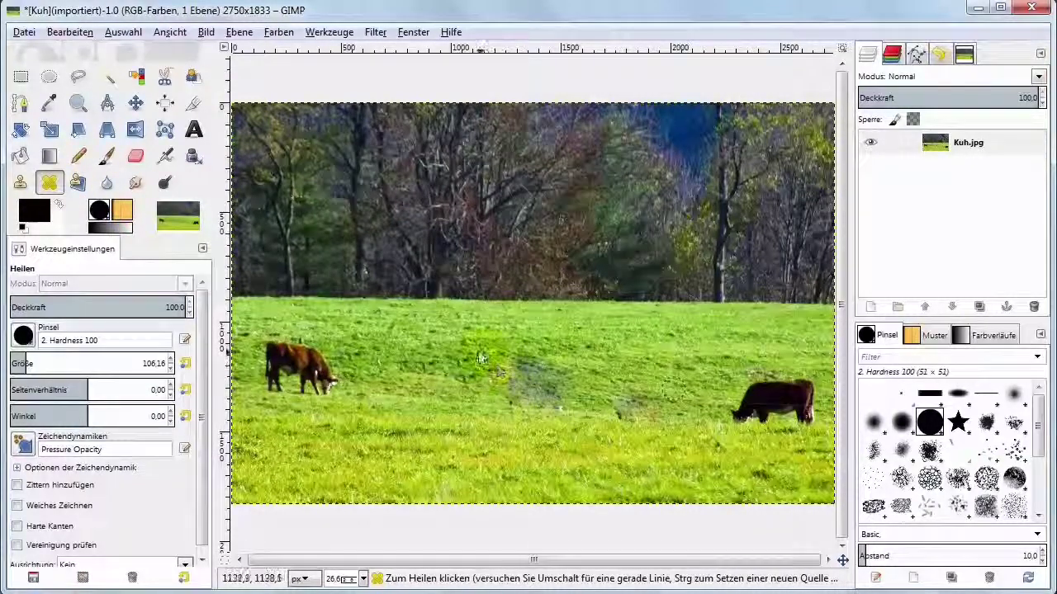
pyautogui.hotkey('ctrl', 'z')
pyautogui.click(475, 354)
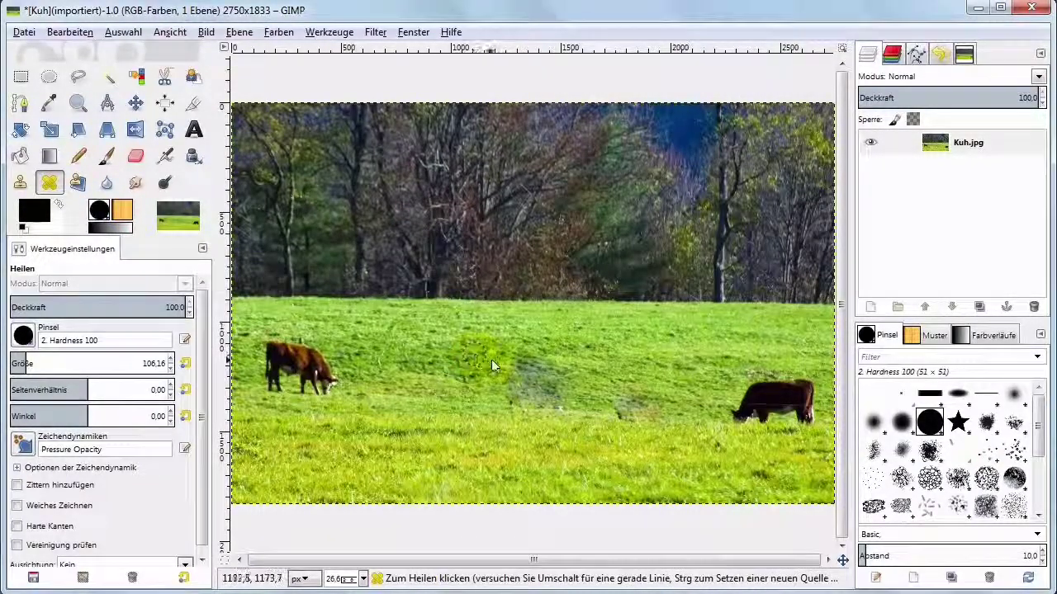
pyautogui.hotkey('ctrl', 'z')
pyautogui.click(533, 376)
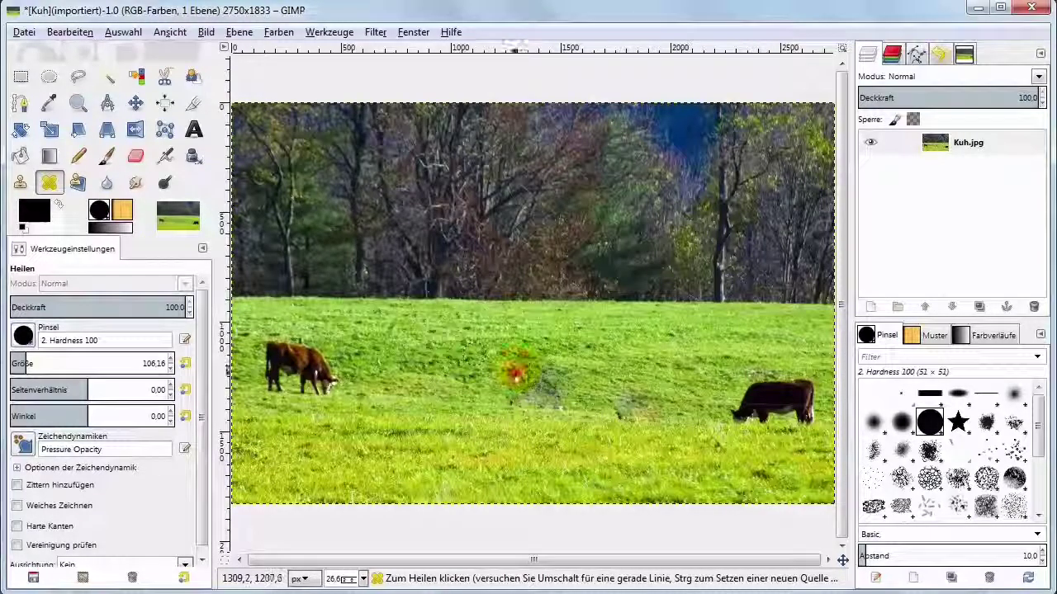
pyautogui.hotkey('ctrl', 'z')
pyautogui.click(535, 390)
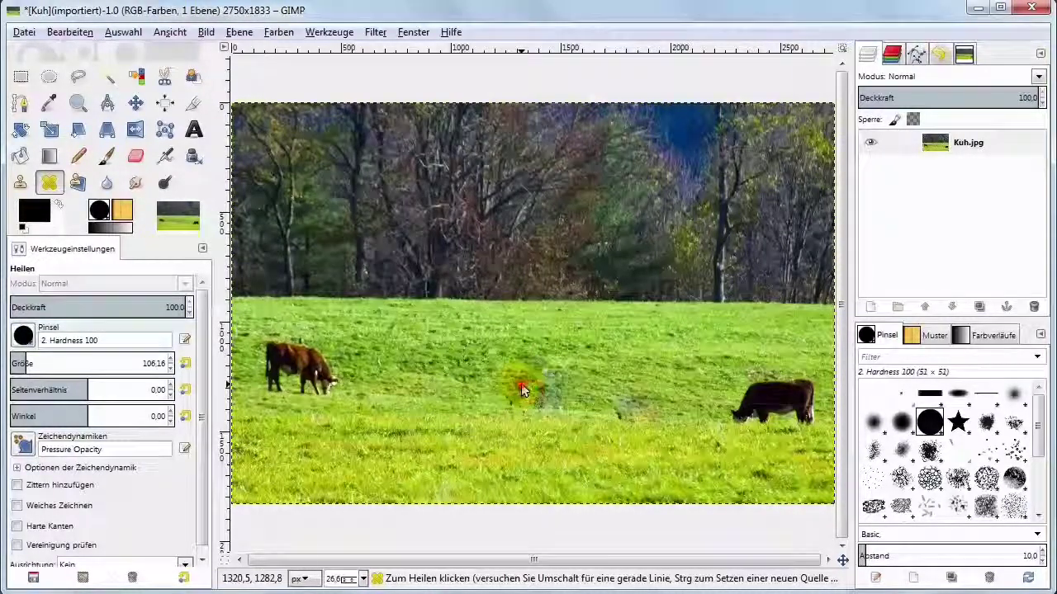
pyautogui.hotkey('ctrl', 'z')
pyautogui.click(526, 376)
pyautogui.hotkey('ctrl', 'z')
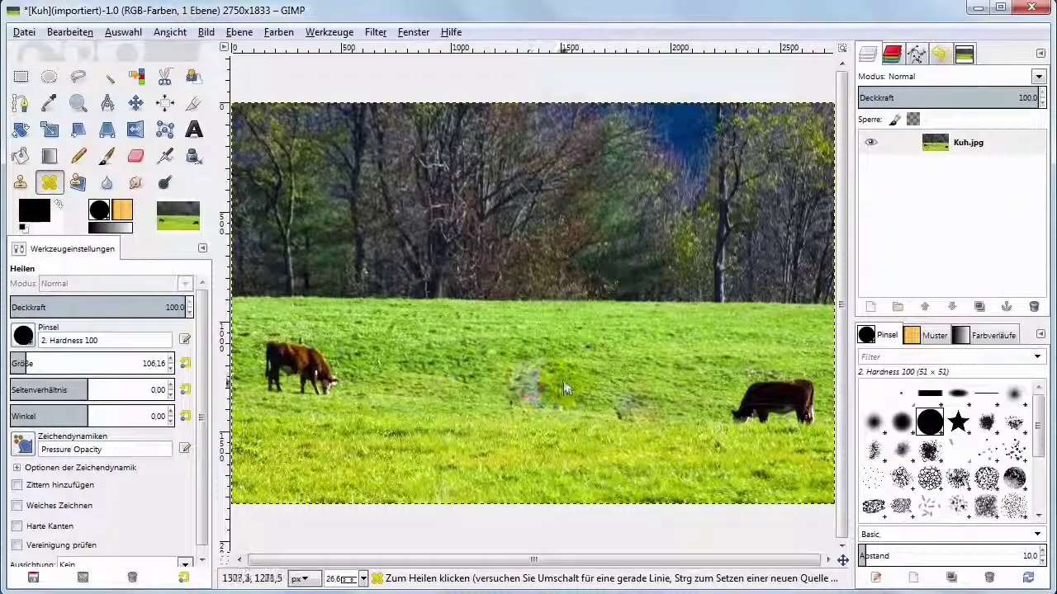
pyautogui.click(535, 375)
pyautogui.hotkey('ctrl', 'z')
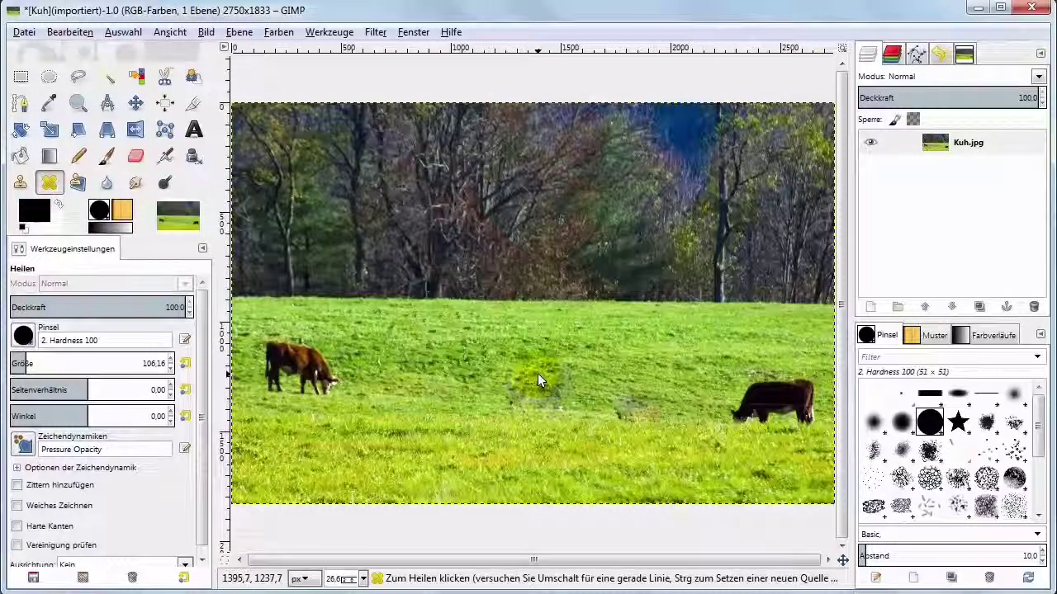
pyautogui.click(538, 376)
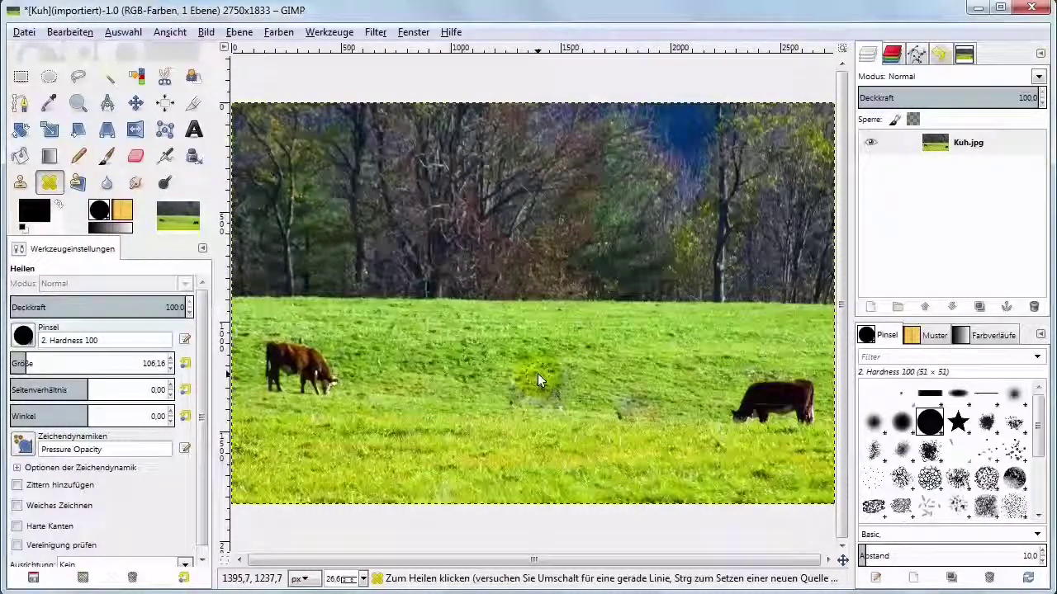
pyautogui.hotkey('ctrl', 'z')
pyautogui.click(531, 380)
pyautogui.hotkey('ctrl', 'z')
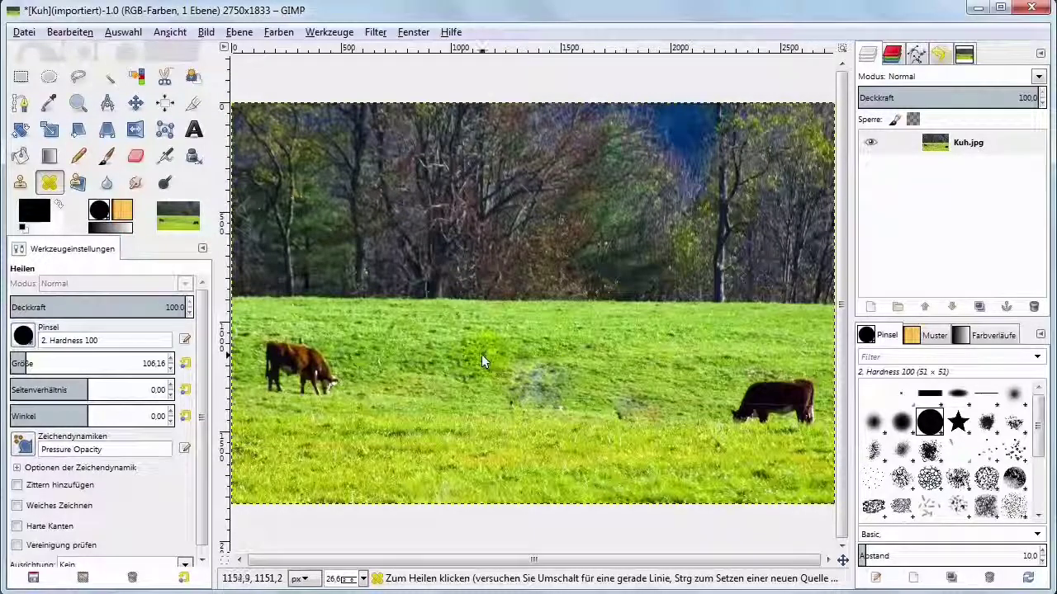
pyautogui.click(535, 378)
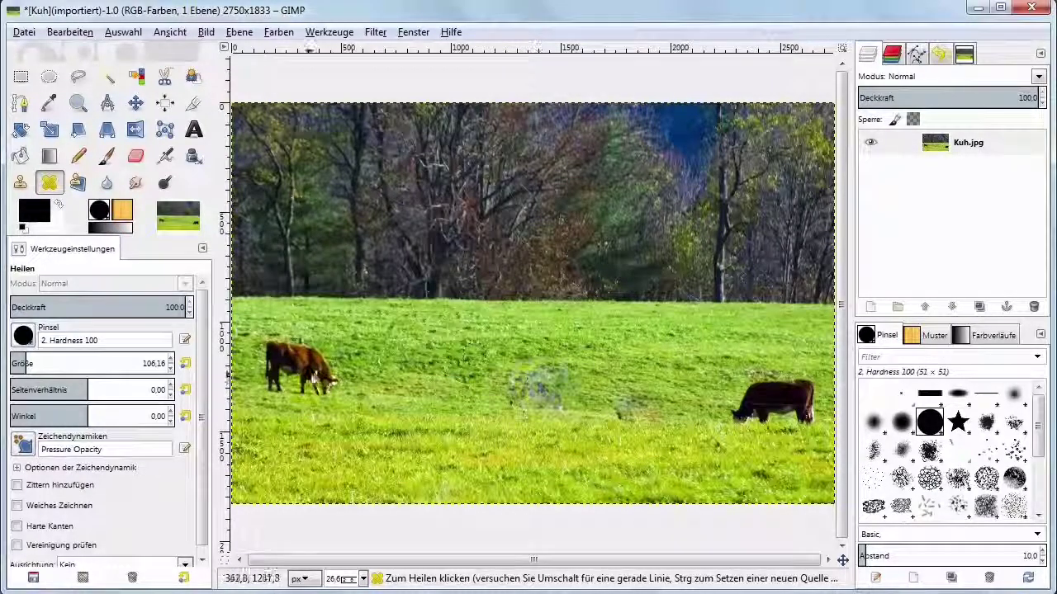
pyautogui.hotkey('ctrl', 'z')
pyautogui.click(312, 361)
# - Heal away the left brown cow, undoing the reddish and stray dabs along the way
pyautogui.hotkey('ctrl', 'z')
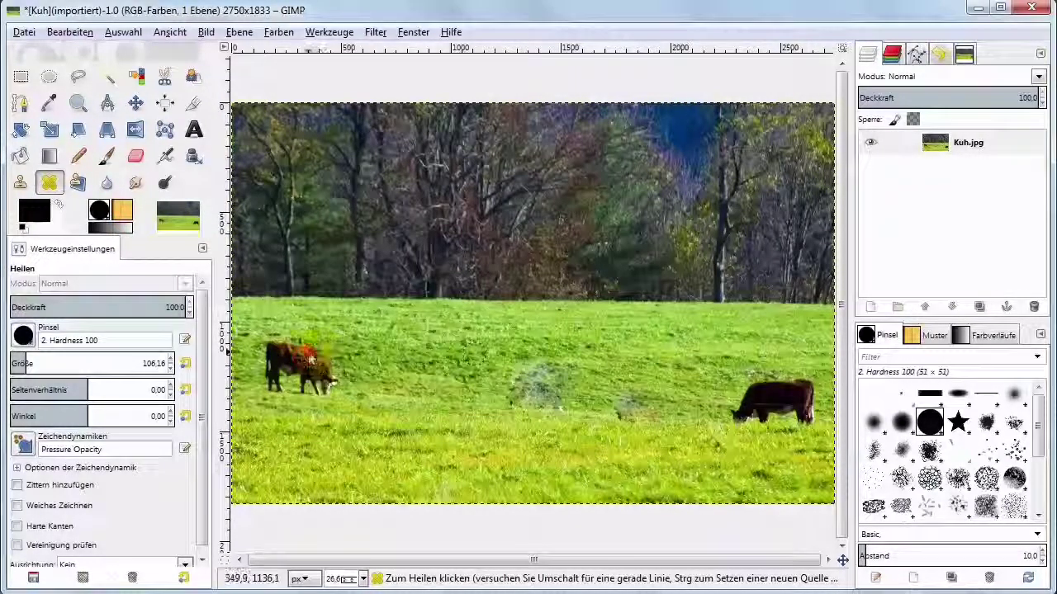
pyautogui.click(285, 352)
pyautogui.click(277, 362)
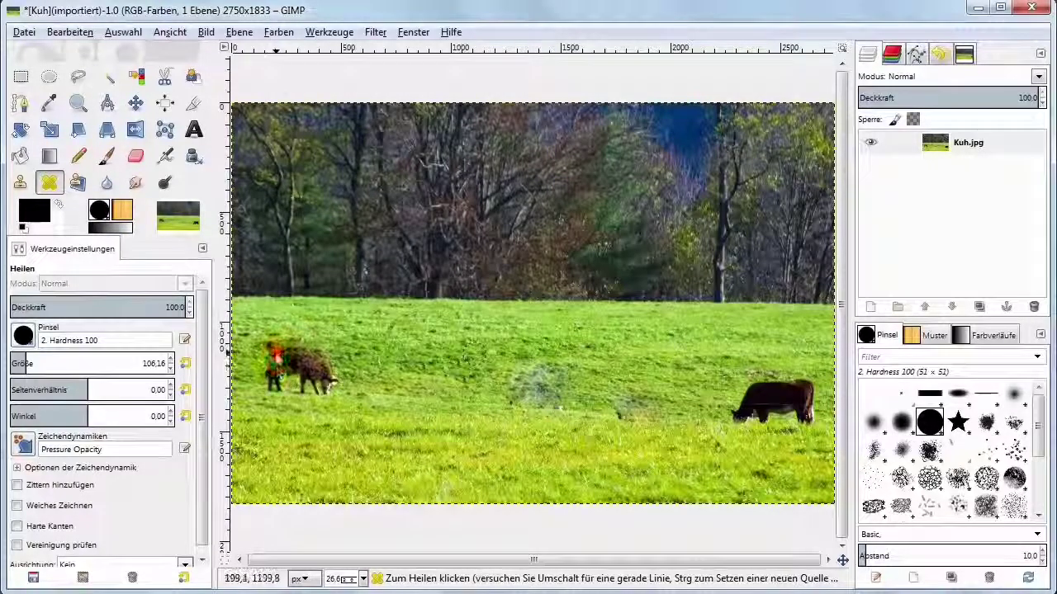
pyautogui.click(473, 355)
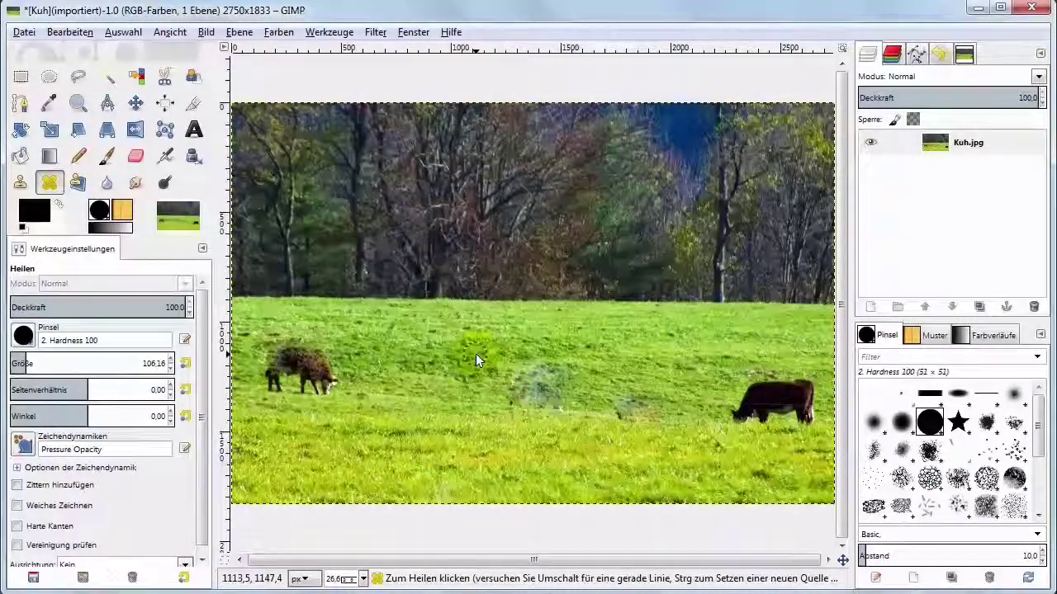
pyautogui.hotkey('ctrl', 'z')
pyautogui.click(307, 363)
pyautogui.moveTo(291, 364)
pyautogui.mouseDown()
pyautogui.moveTo(274, 386)
pyautogui.moveTo(340, 389)
pyautogui.moveTo(288, 358)
pyautogui.moveTo(353, 401)
pyautogui.moveTo(314, 338)
pyautogui.moveTo(277, 351)
pyautogui.moveTo(307, 342)
pyautogui.mouseUp()
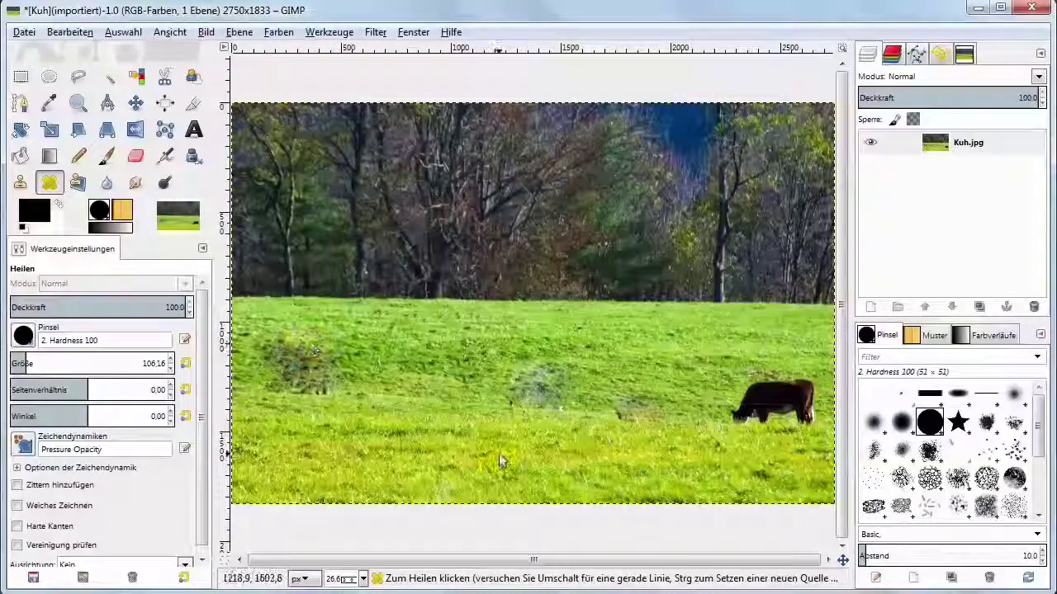